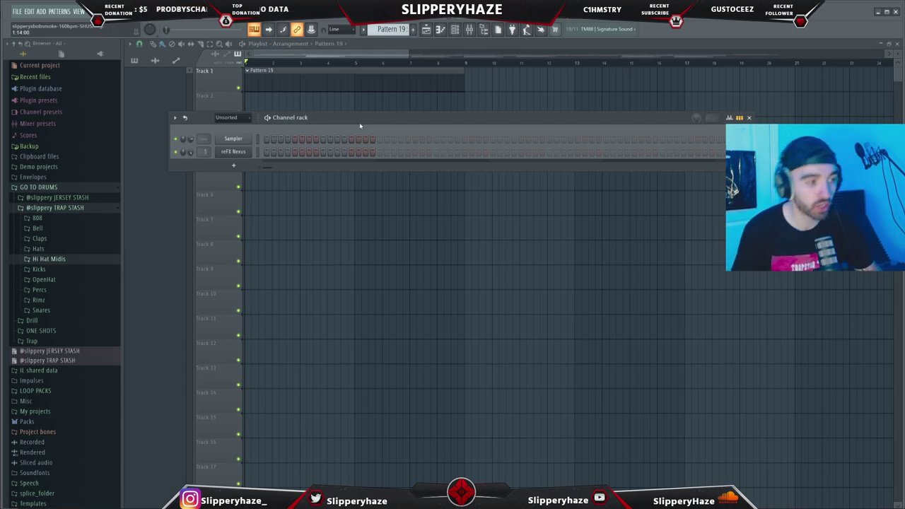
Draw a one-bar eighth-note melody in the reFX Nexus piano roll: A#5, F#6, F6, C#6, F6, F#6, F6, C#6
left_click(232, 151)
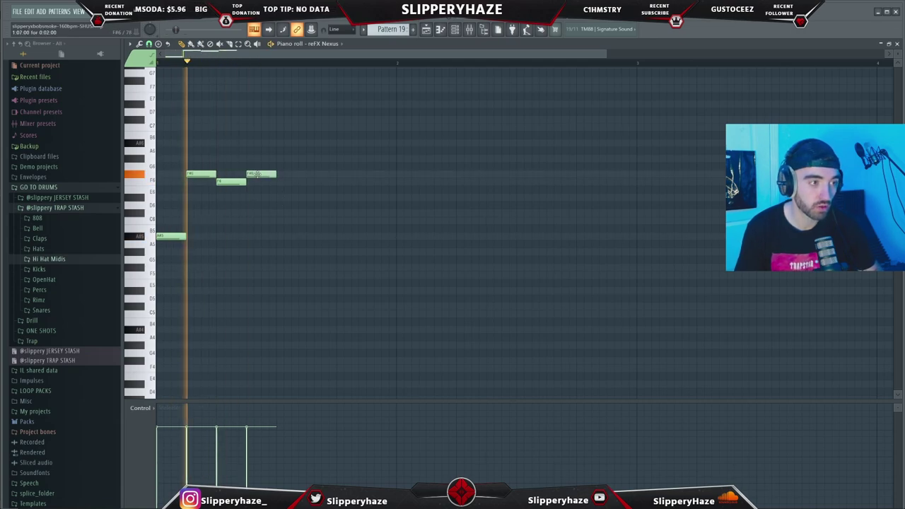
left_click_drag(256, 174, 256, 195)
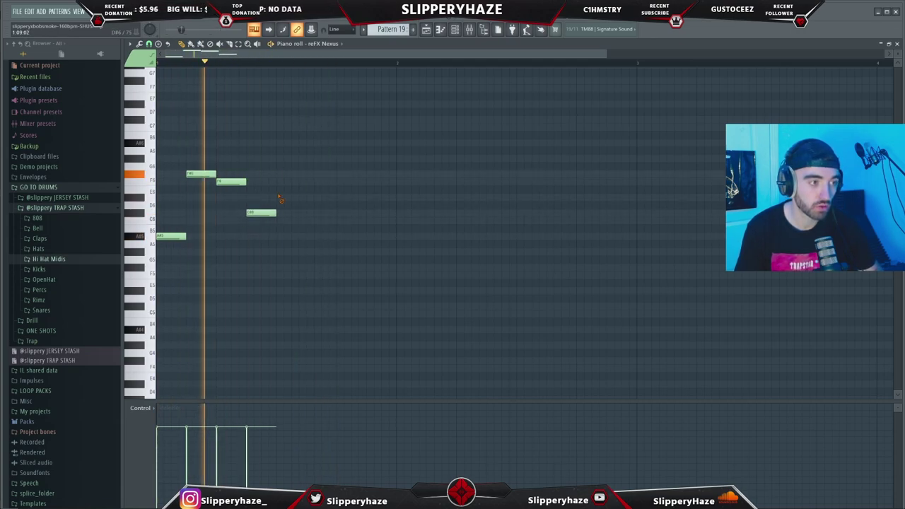
left_click(311, 174)
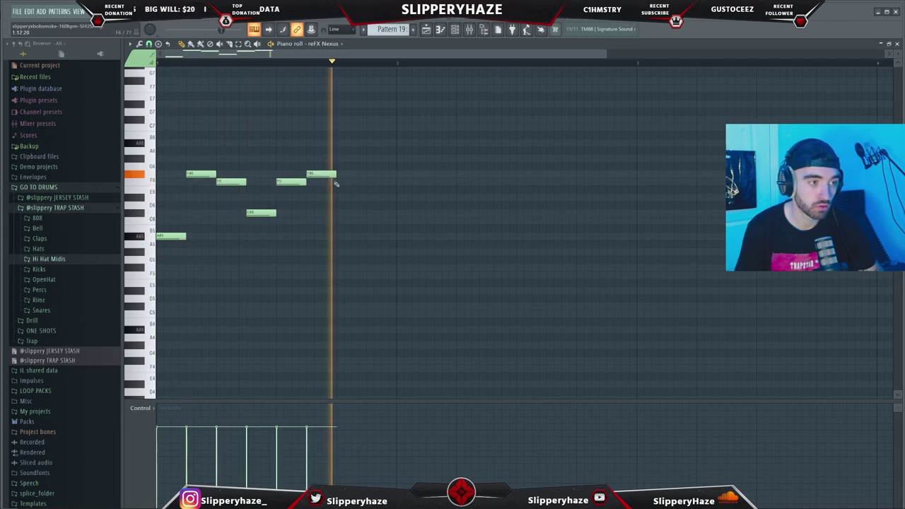
left_click(368, 219)
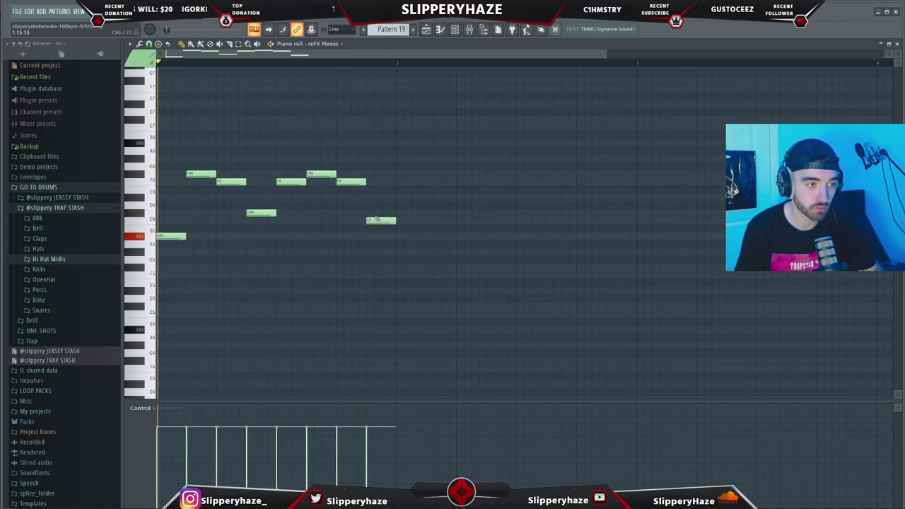
left_click(374, 212)
Duplicate the one-bar reFX Nexus melody repeatedly until it fills eight bars
scroll(375, 244, "down", 2)
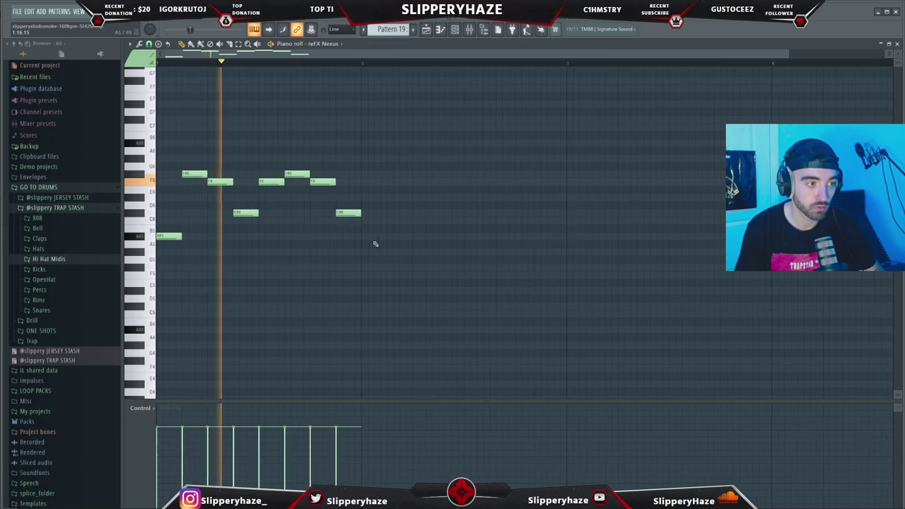
left_click_drag(396, 262, 85, 79)
key("ctrl+b")
scroll(289, 162, "down", 1)
key("ctrl+b")
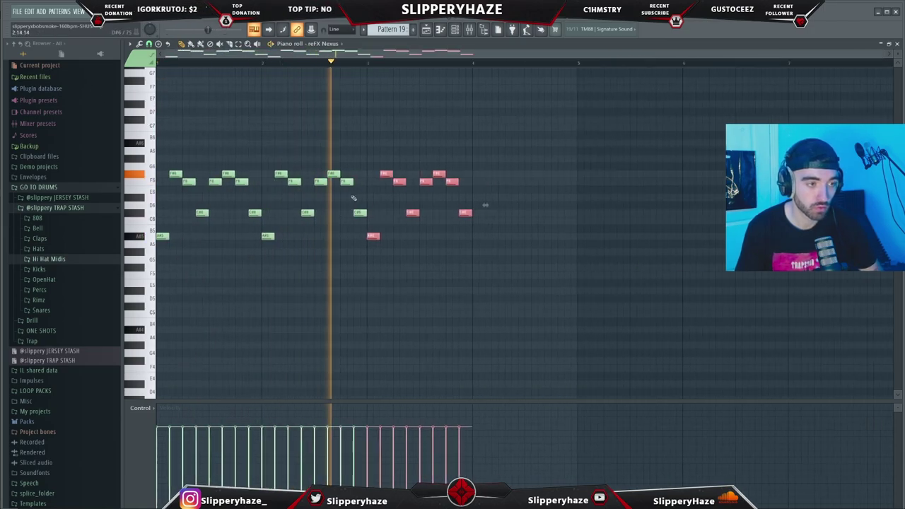
key("ctrl+b")
left_click_drag(658, 278, 159, 141)
key("ctrl+b")
scroll(409, 166, "down", 2)
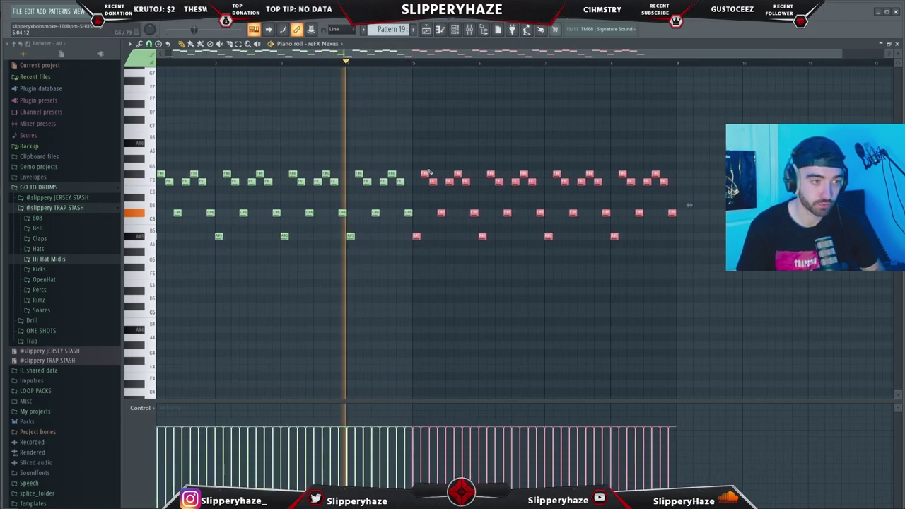
Transpose the selected melody notes in bars 5 to 8 up one octave and deselect them
key("ctrl+Up")
scroll(504, 205, "up", 1)
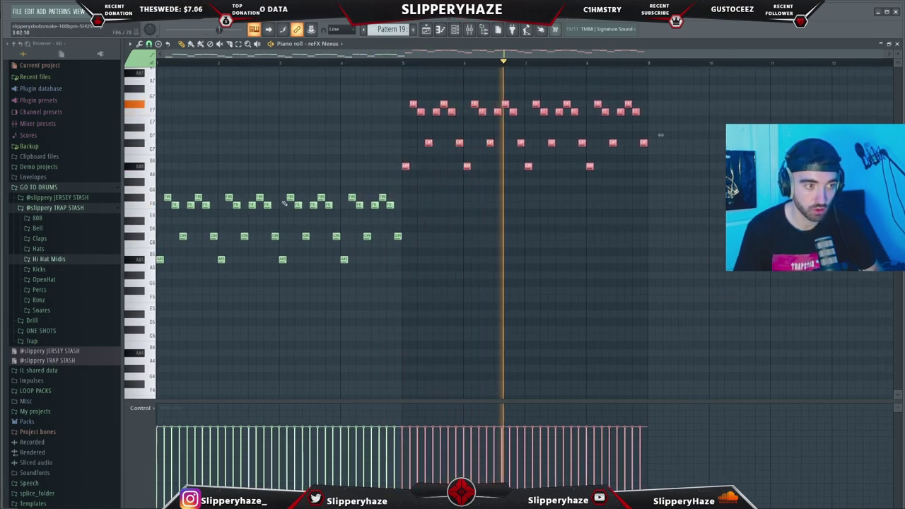
scroll(164, 198, "up", 1)
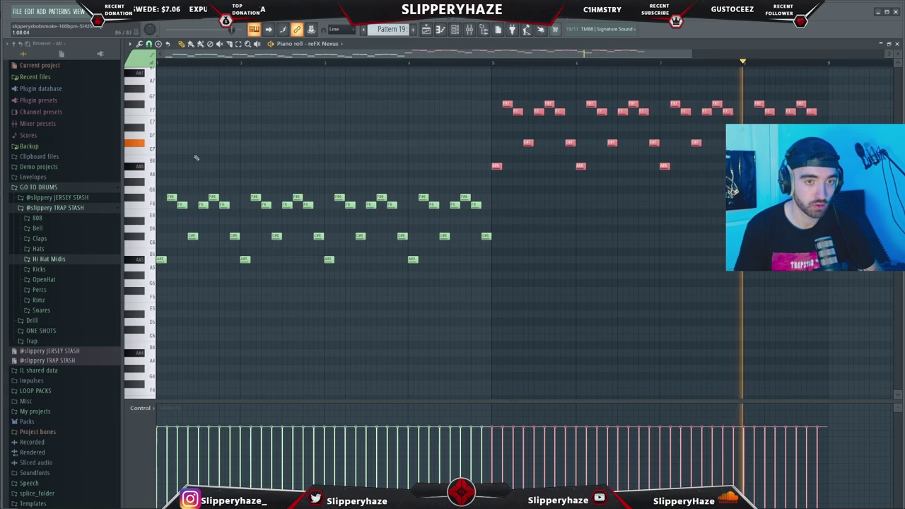
key("ctrl+d")
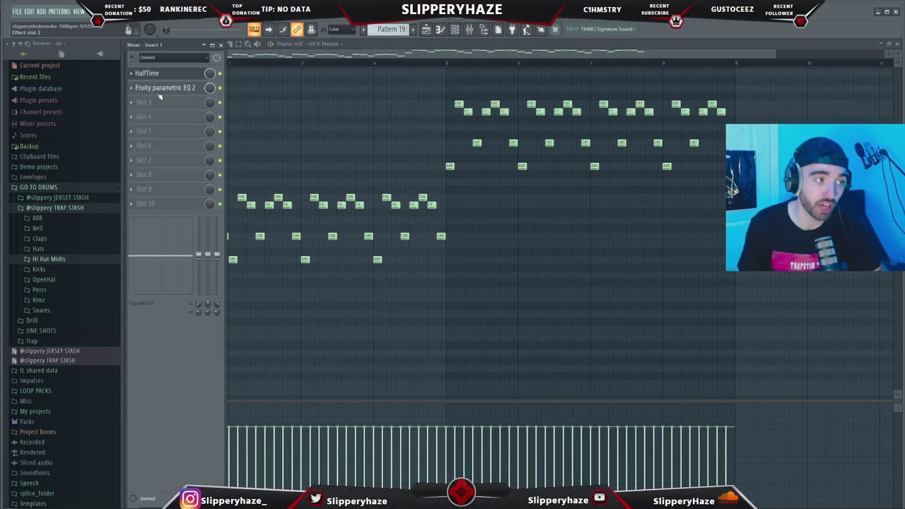
Check the Fruity Parametric EQ 2 on mixer Insert 1 and play back the reFX Nexus melody
left_click(160, 90)
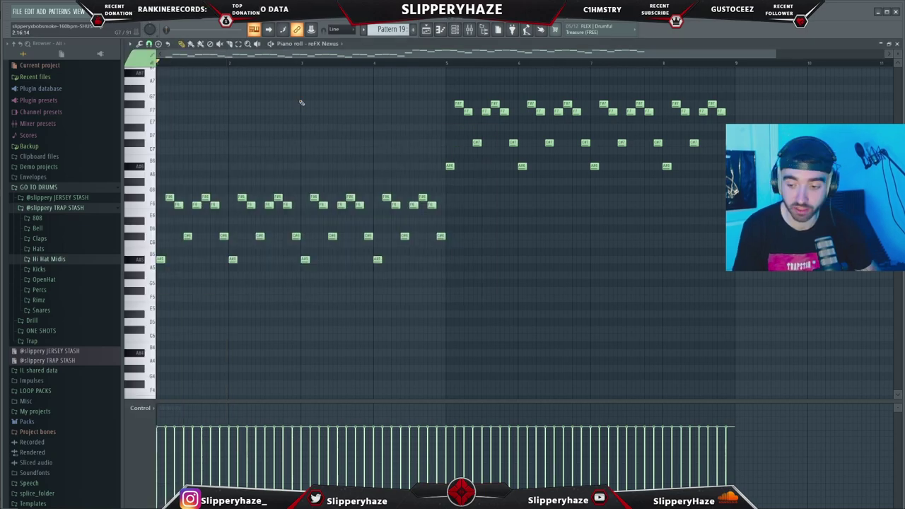
key("space")
scroll(296, 127, "down", 1)
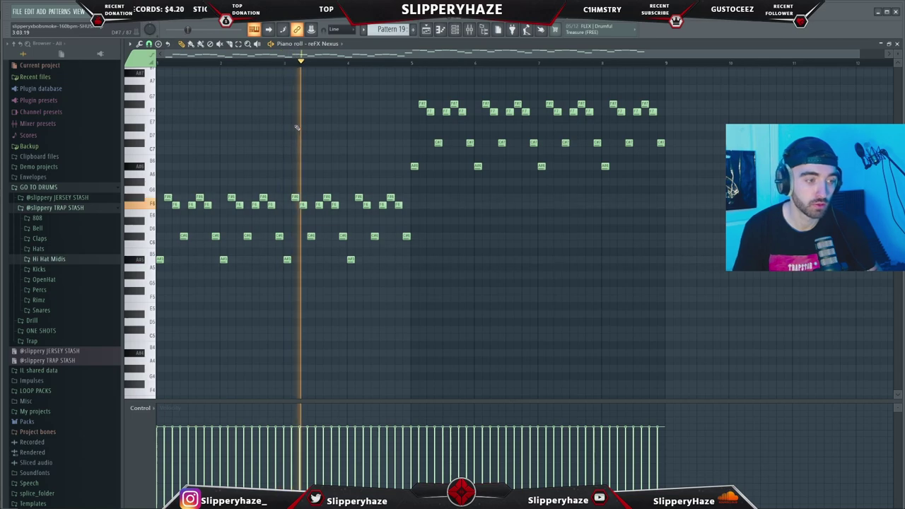
scroll(314, 128, "down", 1)
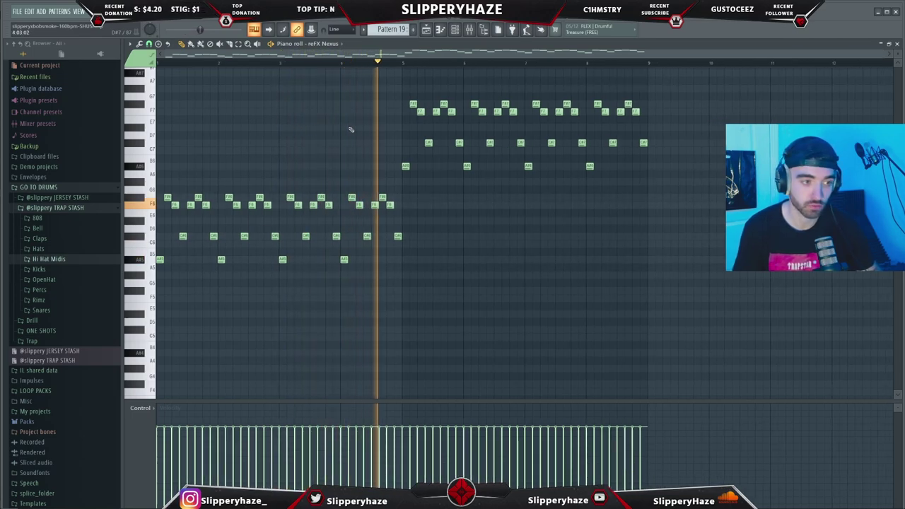
scroll(365, 129, "up", 1)
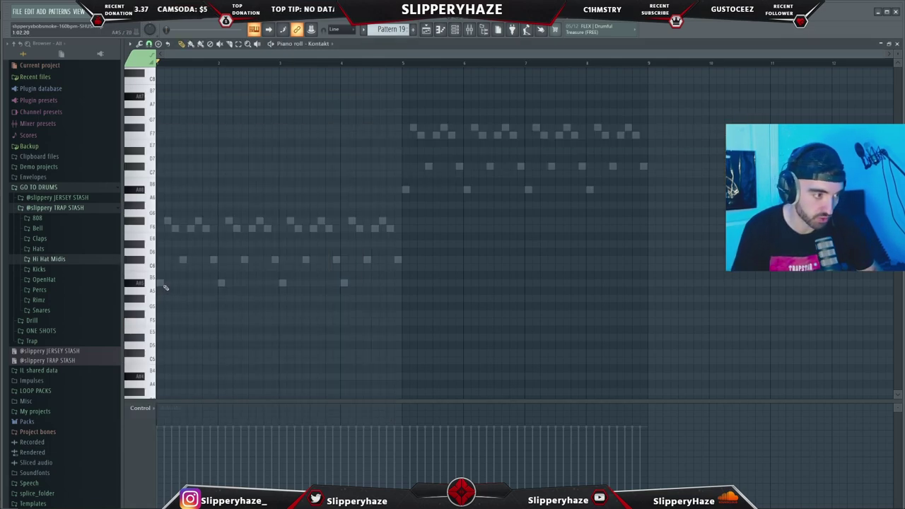
Lay two-bar sustained notes in the Kontakt piano roll, A#5 across bars 1 to 4 and A#6 across bars 5 to 8
key("ctrl+b")
key("space")
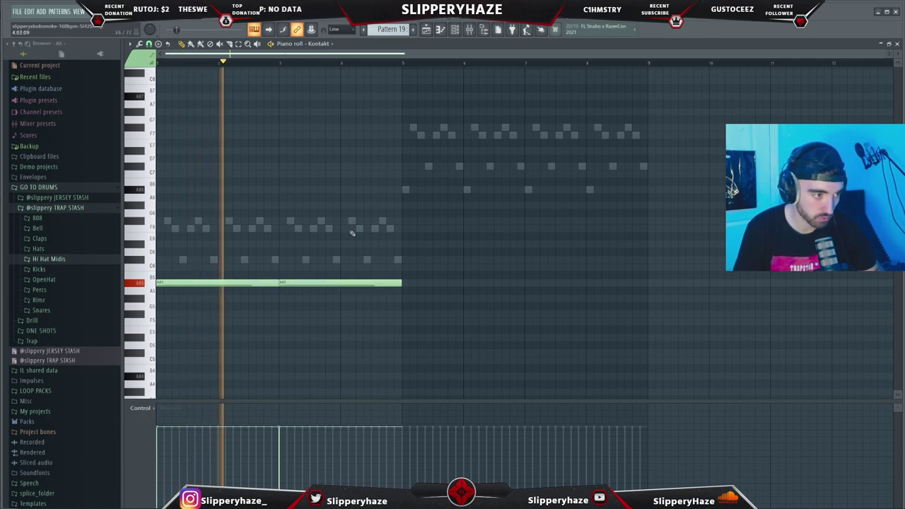
key("ctrl+b")
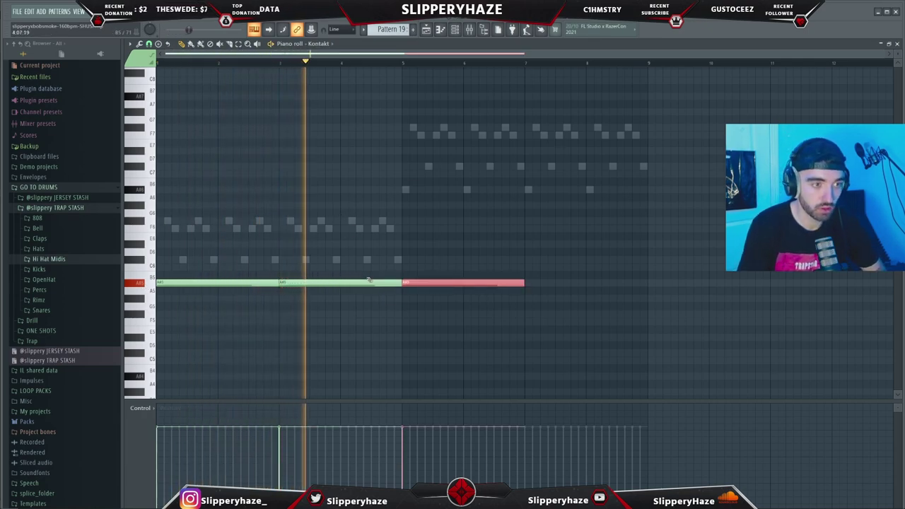
key("ctrl+Up")
key("ctrl+b")
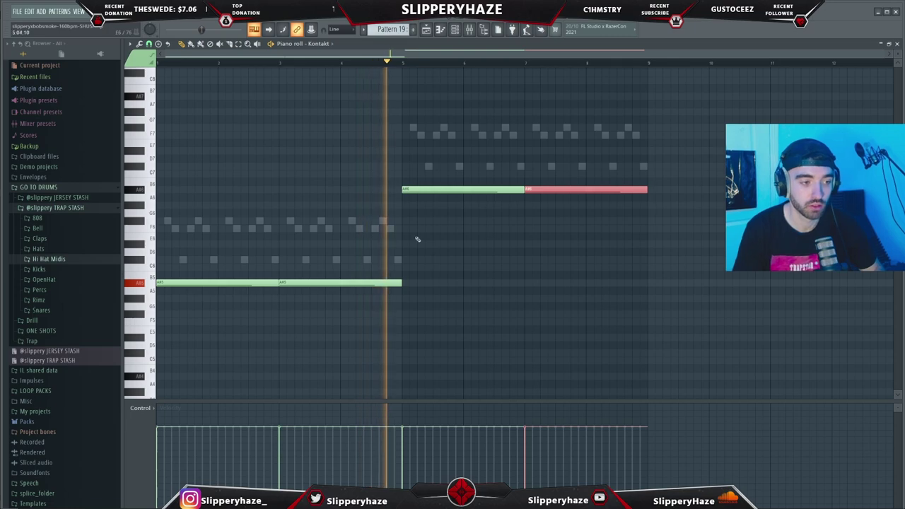
key("ctrl+d")
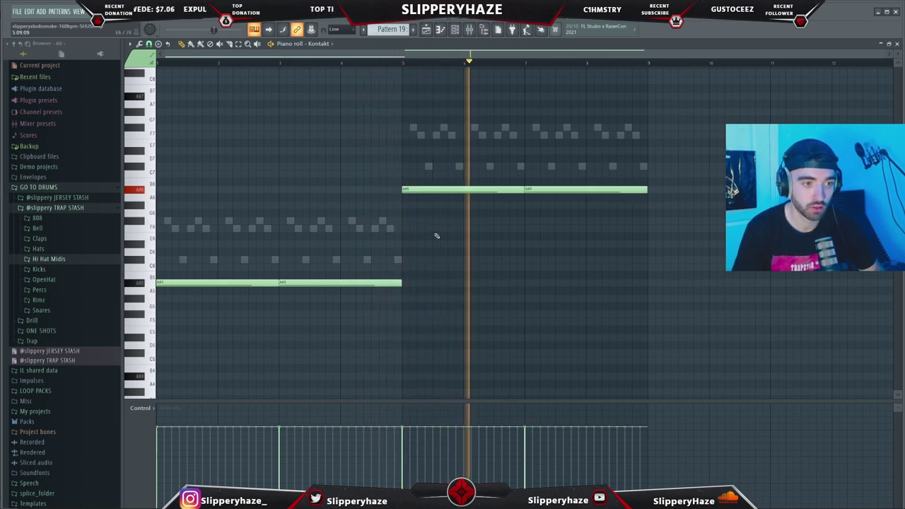
Play back the pattern to audition the Kontakt notes and the melody in reFX Nexus #2
key("space")
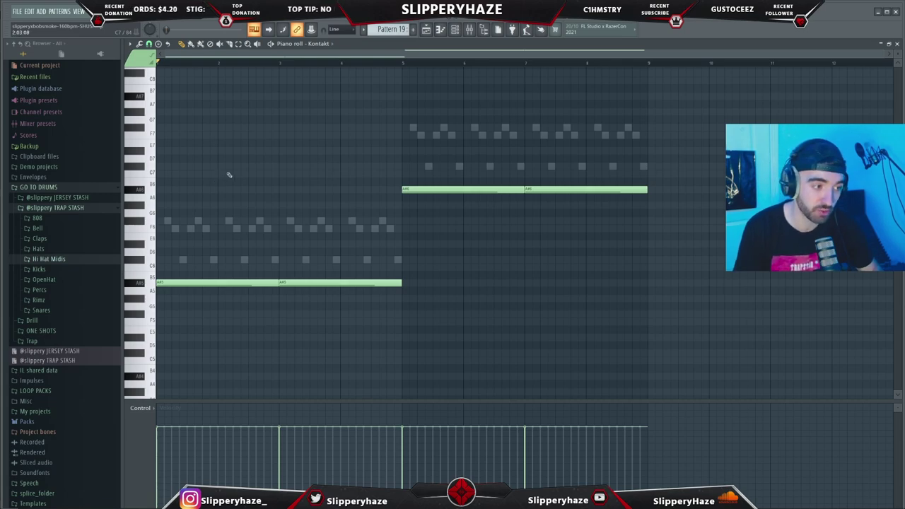
key("space")
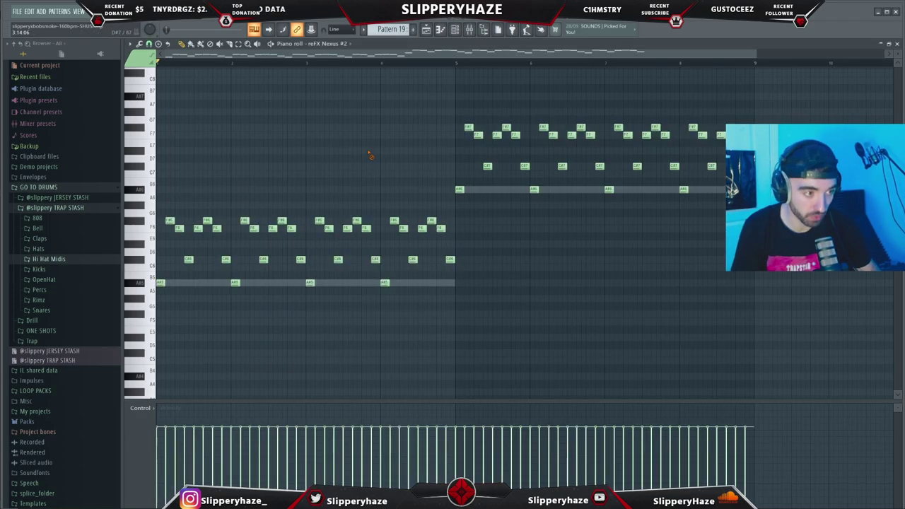
scroll(366, 148, "down", 1)
key("space")
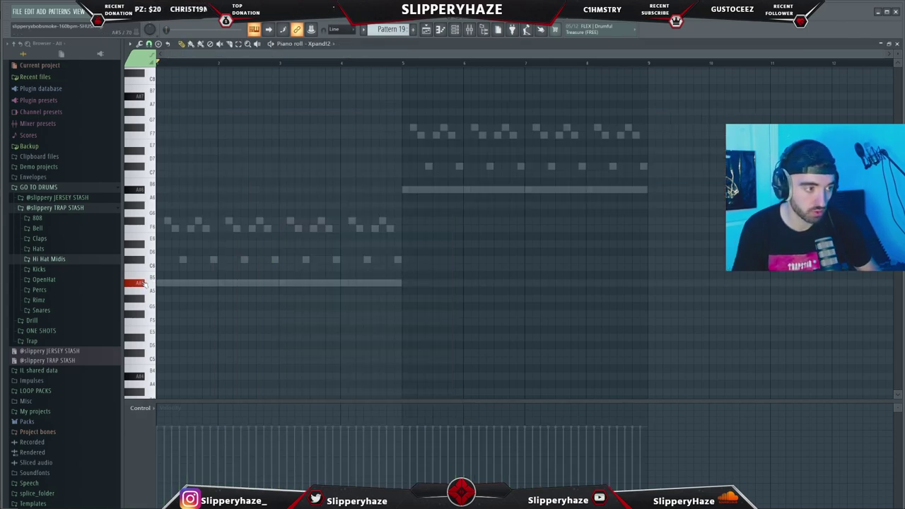
Add A#2 notes about one bar long just after the start of bars 1 and 5 in the Xpand!2 piano roll
scroll(143, 283, "down", 3)
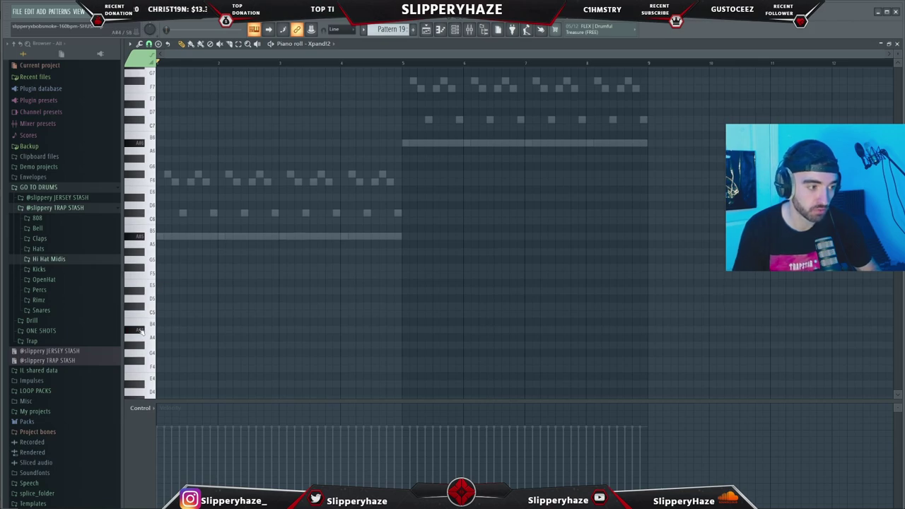
scroll(141, 332, "down", 12)
key("space")
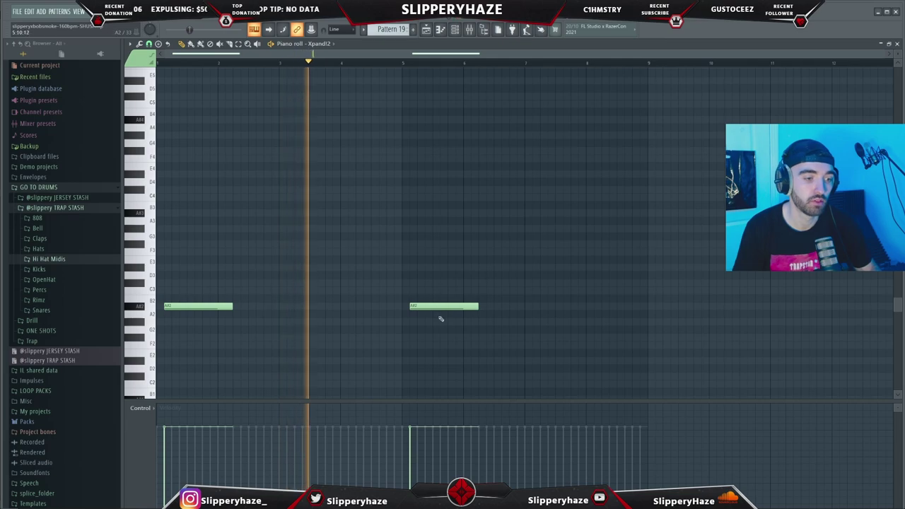
left_click_drag(476, 328, 172, 271)
left_click(315, 238, "ctrl")
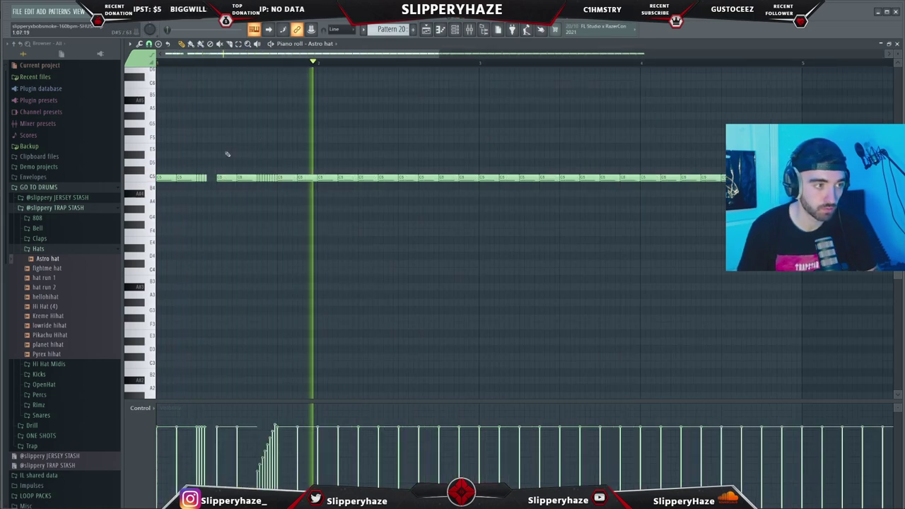
Ramp the velocities downward across the three descending notes in bar 2 of the Astro hat pattern
key("space")
key("space")
scroll(216, 135, "up", 2)
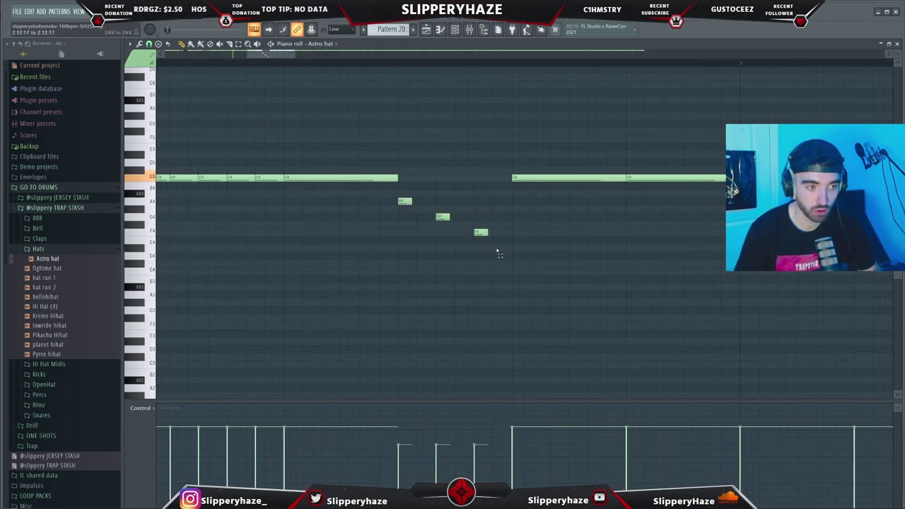
left_click_drag(497, 250, 407, 182)
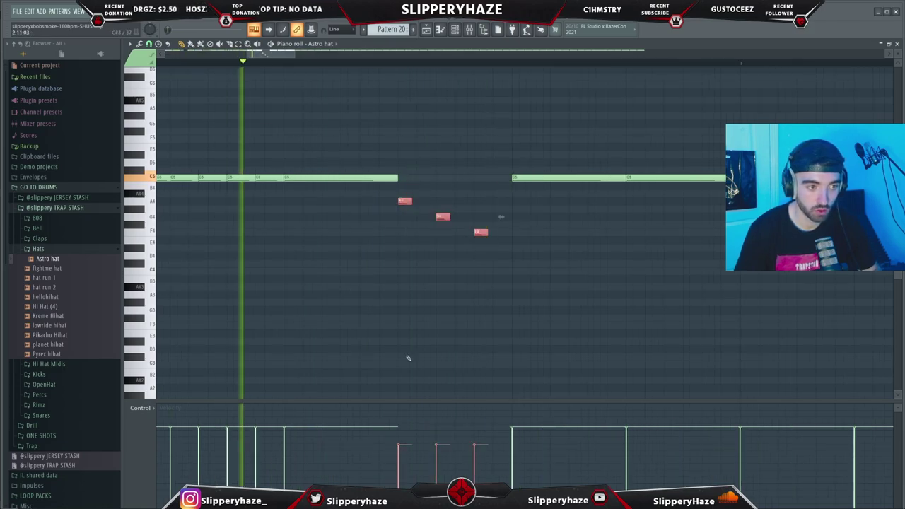
left_click_drag(399, 449, 475, 478)
scroll(449, 304, "down", 1)
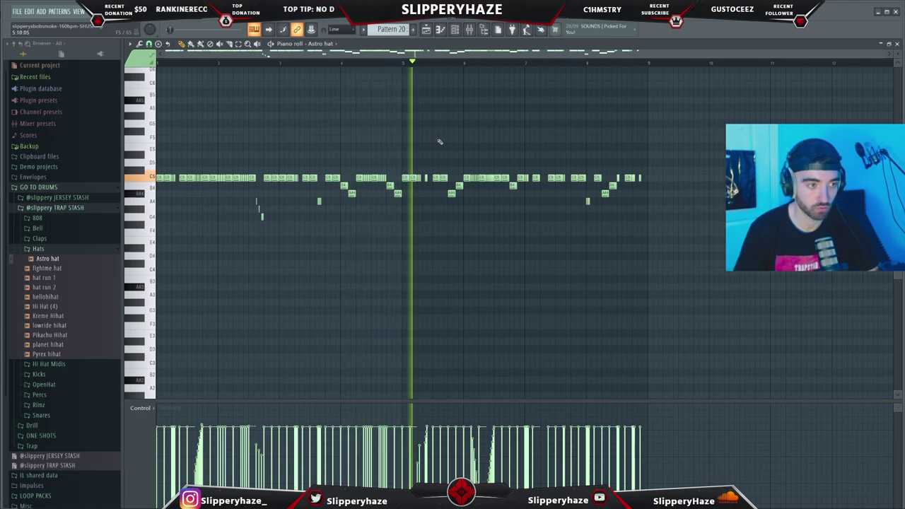
scroll(438, 141, "up", 3)
scroll(537, 149, "down", 1)
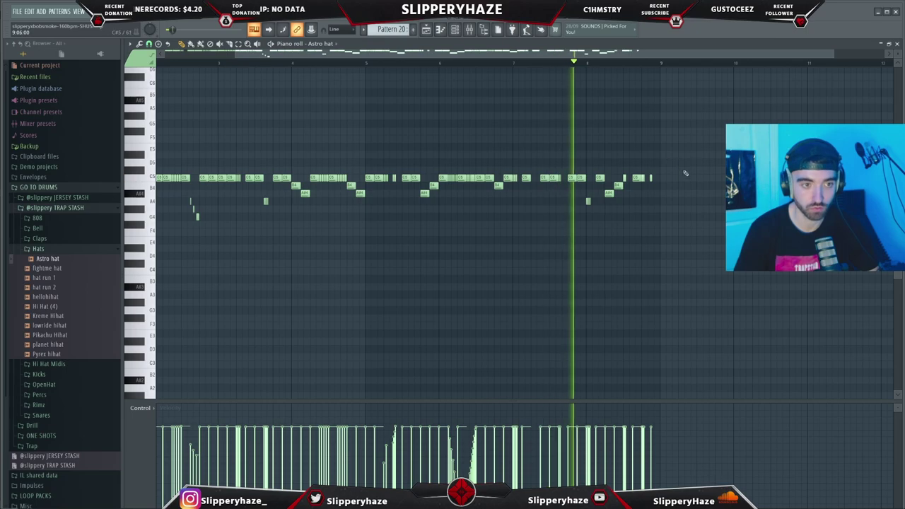
scroll(568, 181, "up", 2)
scroll(569, 180, "down", 4)
Place Pyrex snare hits on steps 9, 25, 41 and 57, and duplicate them into bars 5 to 8
key("F6")
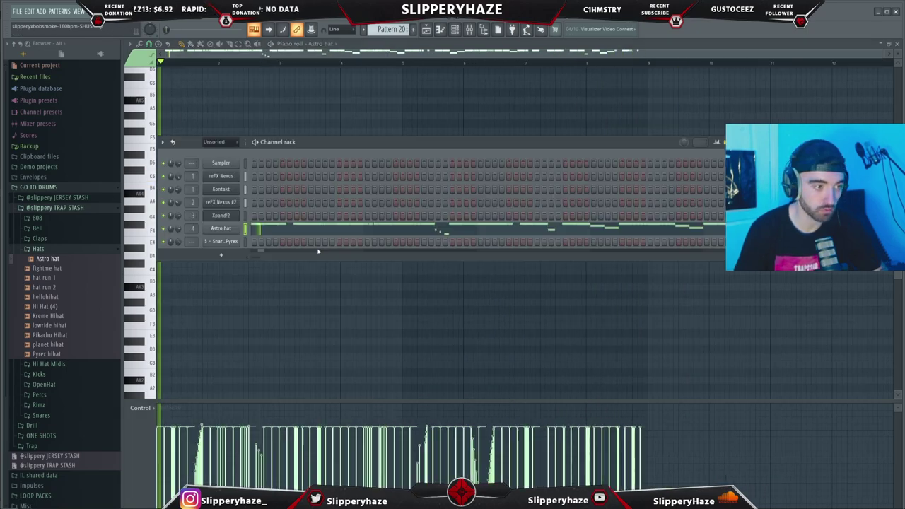
left_click(310, 242)
left_click(423, 242)
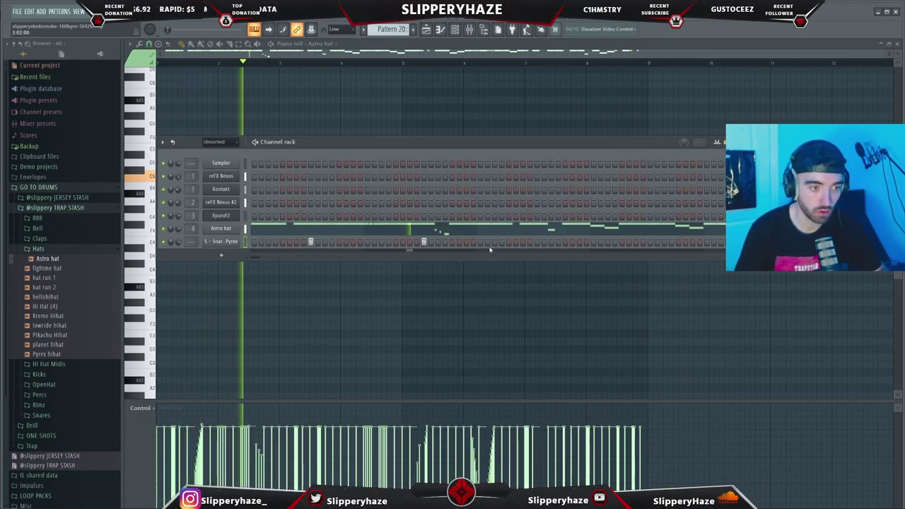
left_click(536, 241)
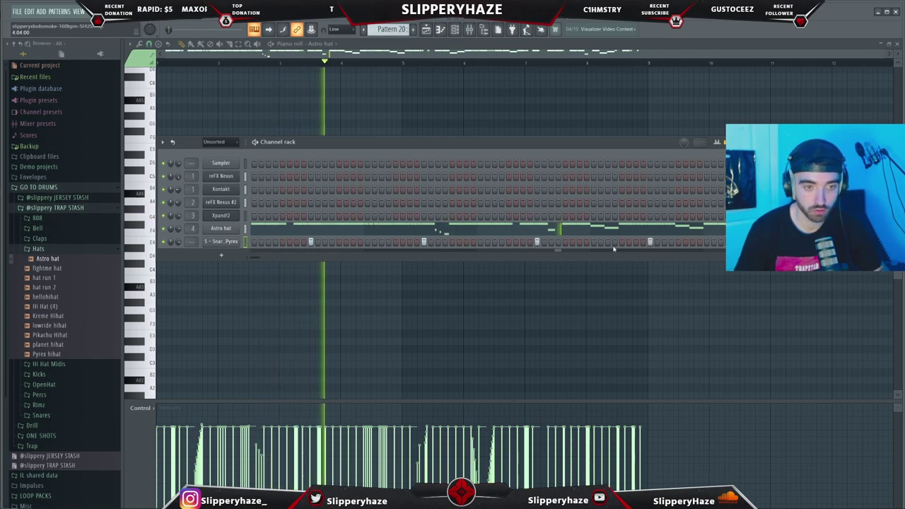
right_click(233, 242)
left_click(272, 242)
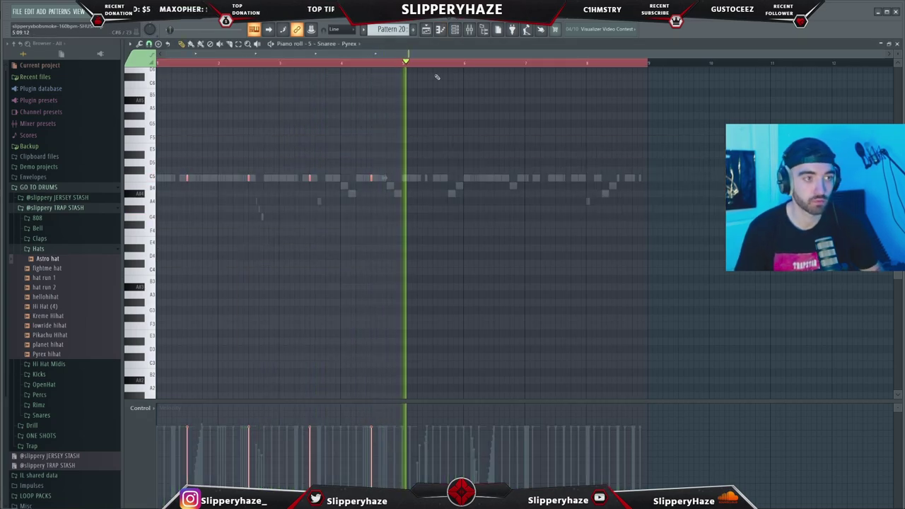
Place bu openhat hits on steps 1, 7 and 13 and adjust their velocities
key("F6")
left_click(339, 267)
right_click(233, 269)
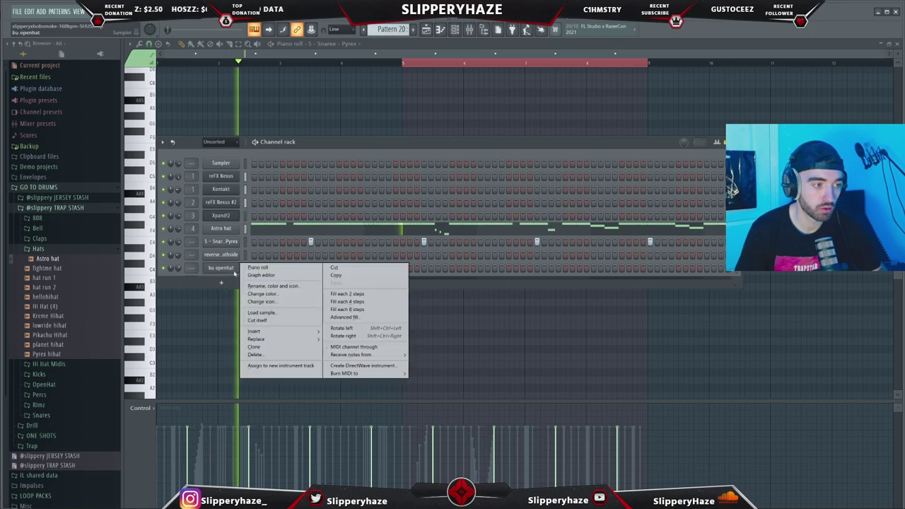
left_click(234, 272)
right_click(233, 269)
left_click(262, 277)
key("space")
mouse_move(300, 297)
left_mouse_down()
mouse_move(297, 308)
mouse_move(329, 326)
left_mouse_up()
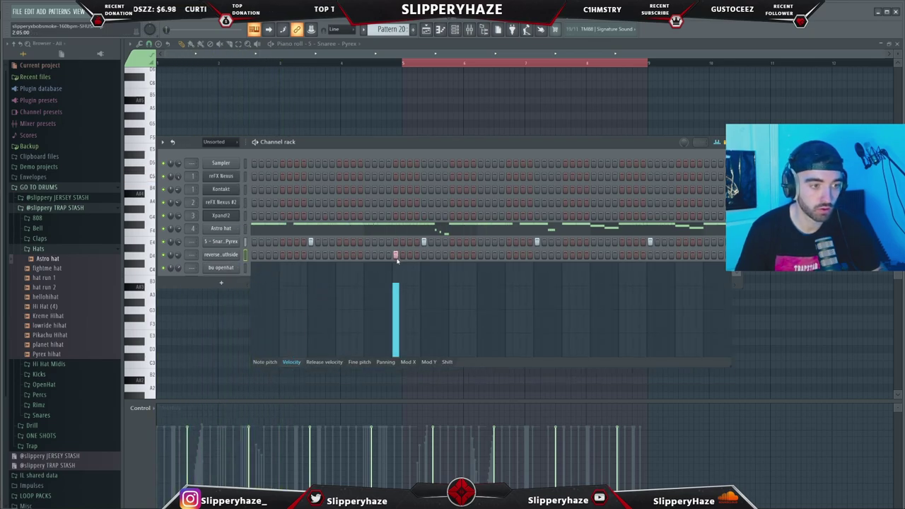
Place a hit on step 21 of the reverse channel, close its velocity graph and play back the pattern
right_click(238, 251)
left_click(272, 263)
key("space")
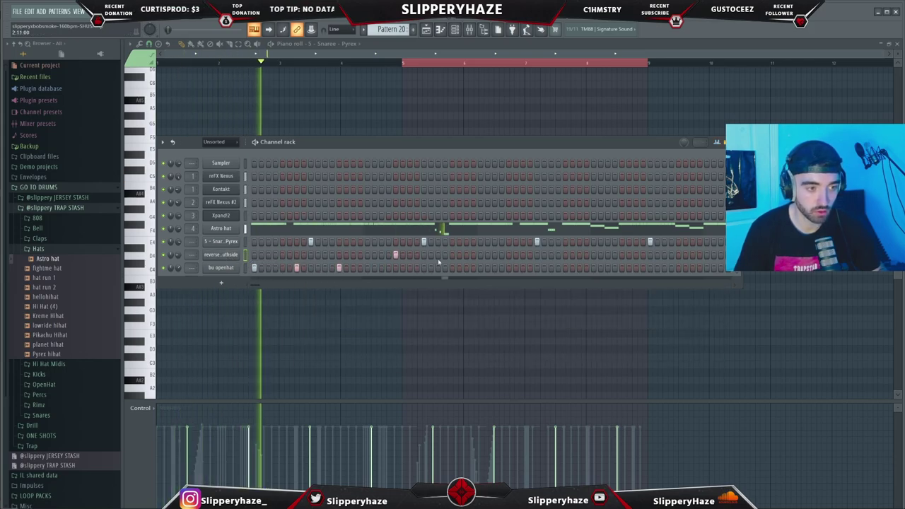
Draw a half-bar C5 note at the start of bar 2 in the Glockley LaZer OP channel's piano roll
right_click(241, 289)
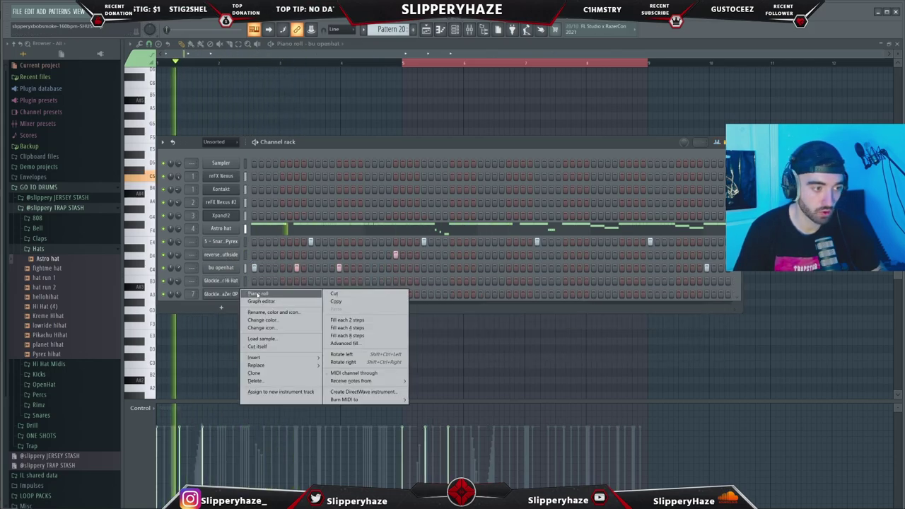
left_click(254, 292)
scroll(227, 274, "up", 3)
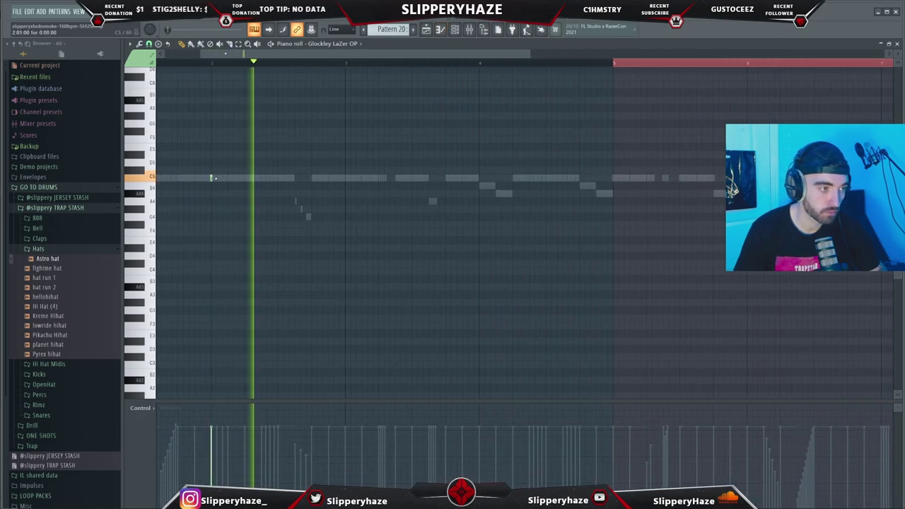
left_click(212, 177)
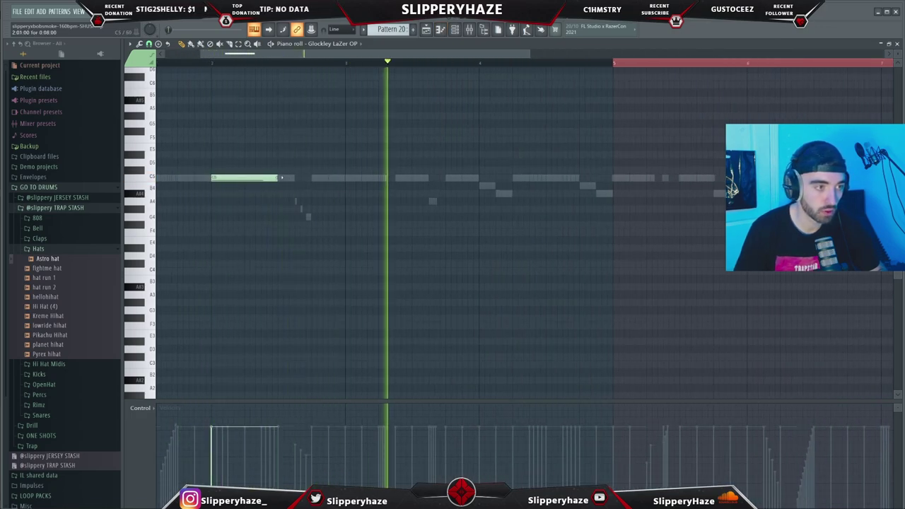
scroll(282, 180, "down", 3)
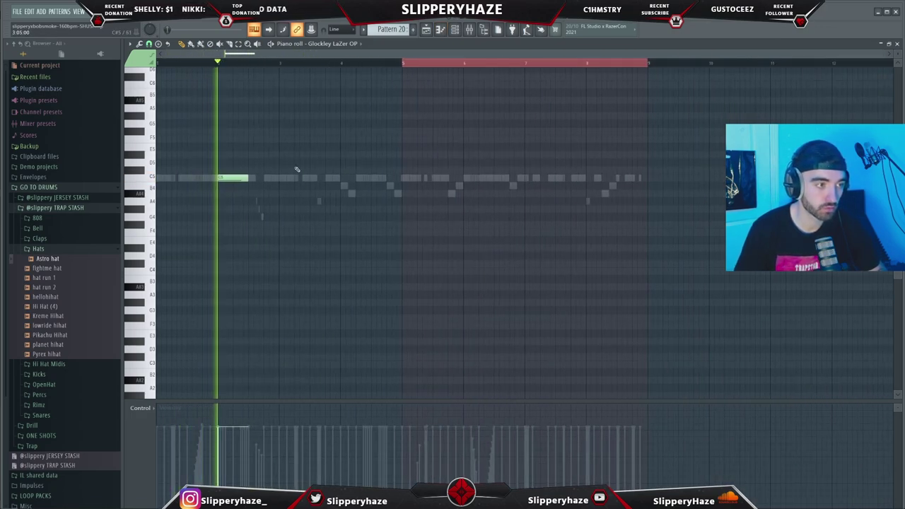
Place a bulldog snare hit on step 51 in the channel rack
key("F6")
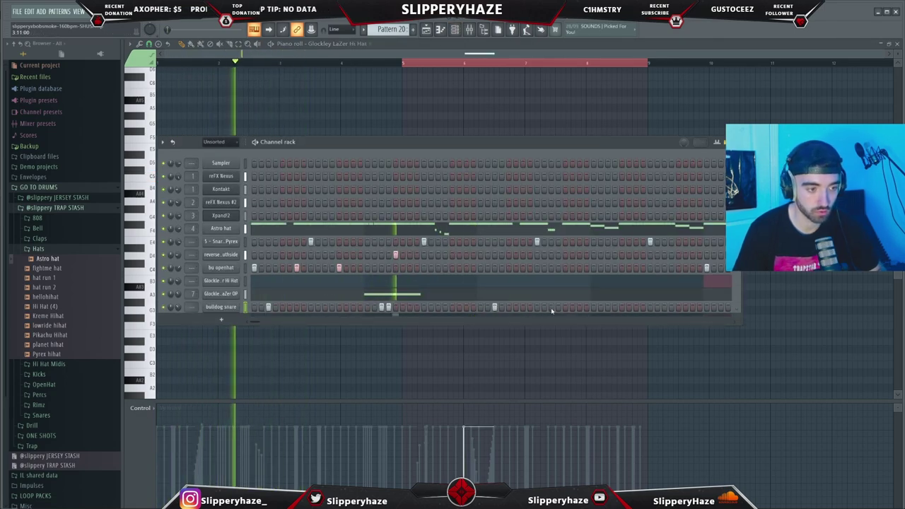
left_click(607, 306)
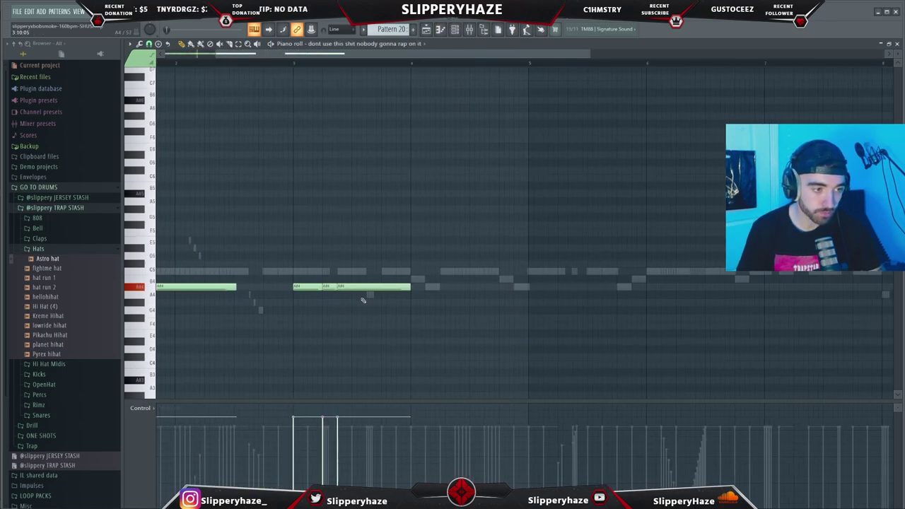
Draw a sustained A#4 note through the end of bar 3 in the "dont use this shit nobody gonna rap on it" channel and toggle playback
left_click_drag(338, 287, 416, 286)
key("space")
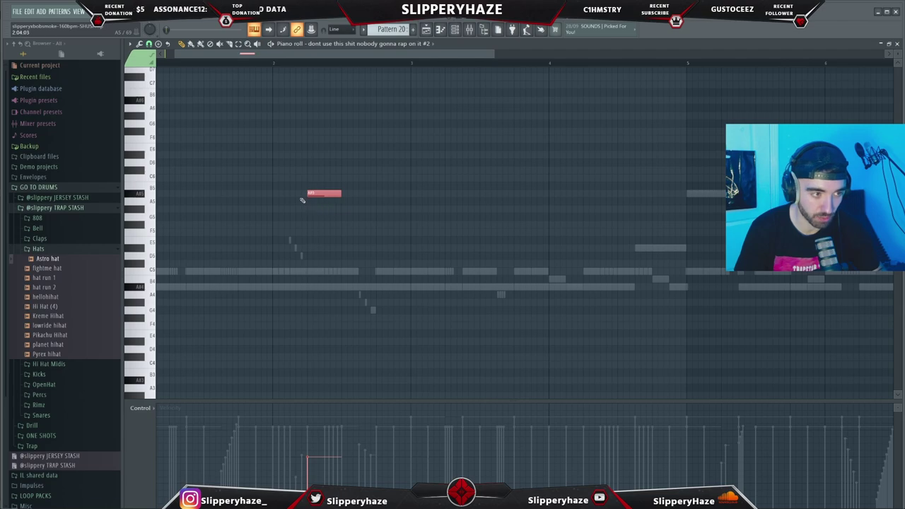
Play back the full eight-bar pattern while reviewing the #3 channel's A#4, A#5 and higher-note variations, and stop playback
scroll(302, 200, "down", 2)
key("space")
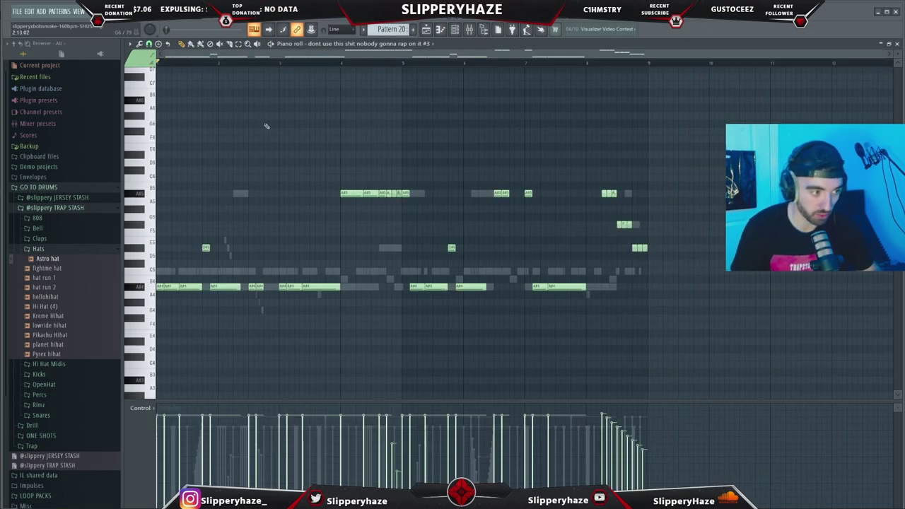
scroll(229, 143, "up", 2)
scroll(262, 149, "down", 2)
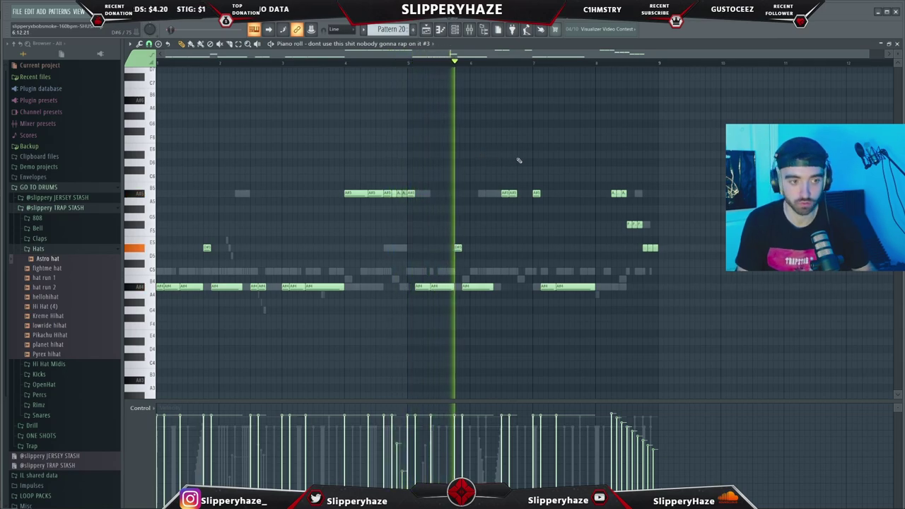
scroll(532, 180, "down", 1)
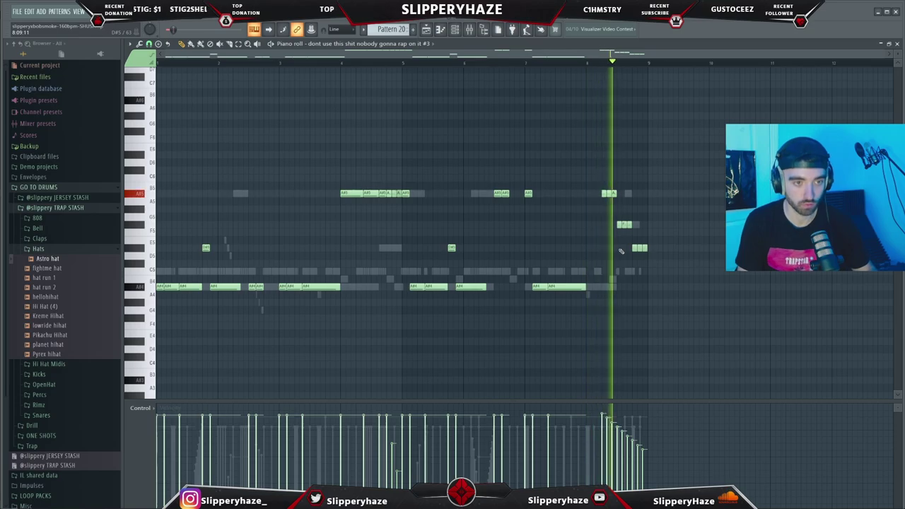
key("space")
Open the playlist and review the arrangement's opening sections during playback
key("F5")
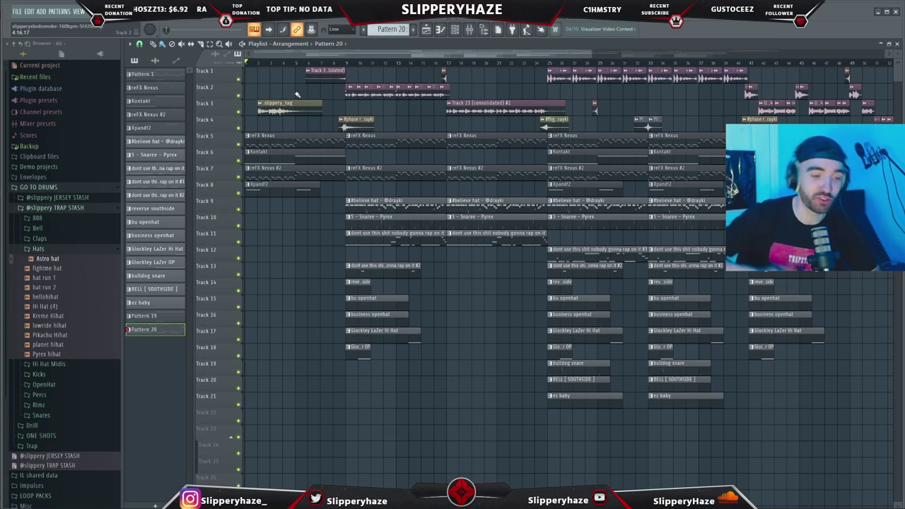
scroll(238, 94, "up", 1)
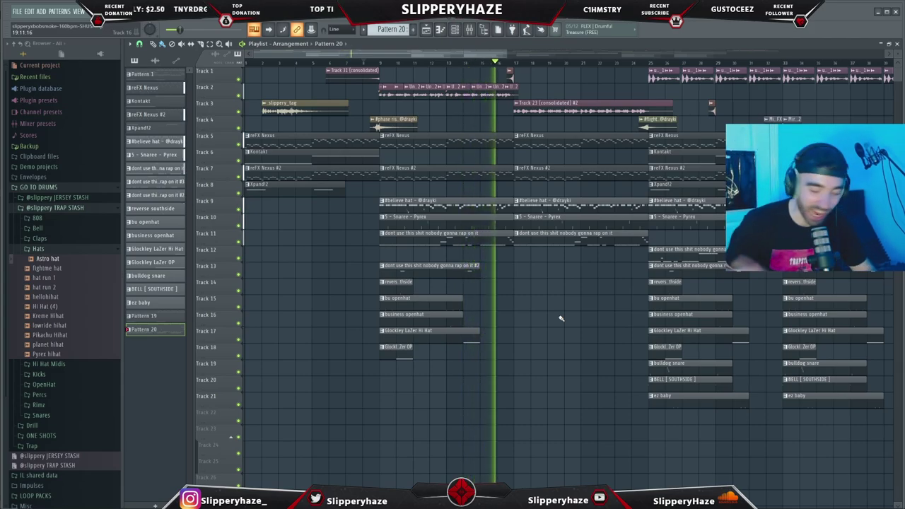
scroll(495, 71, "down", 2)
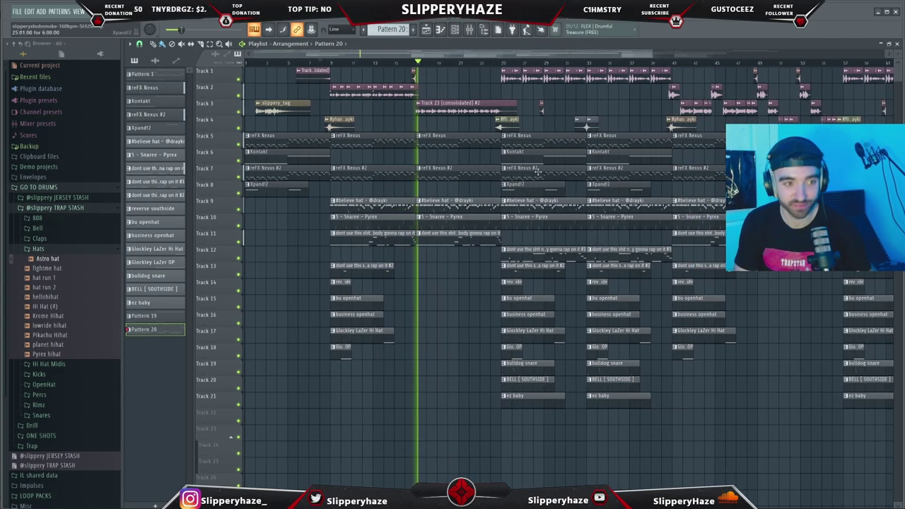
scroll(495, 72, "up", 2)
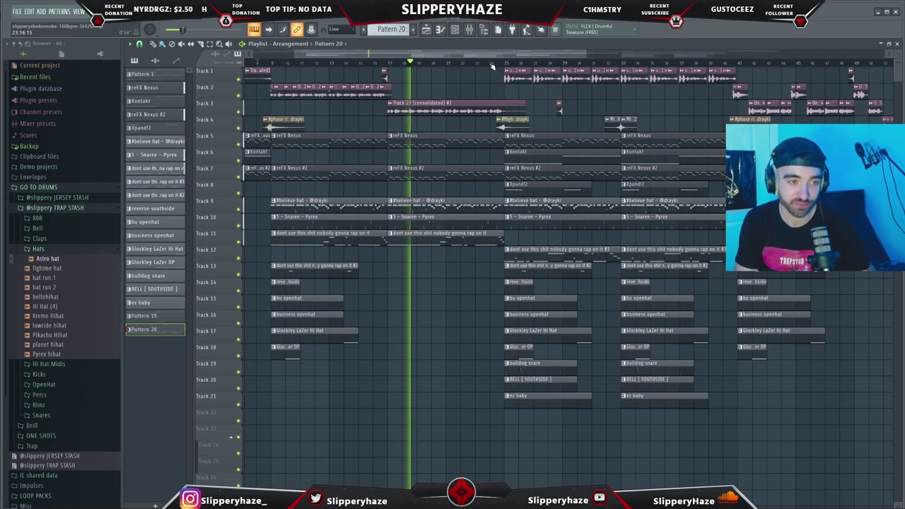
Move playback to just before bar 25 and review the remaining sections of the arrangement
left_click(487, 63)
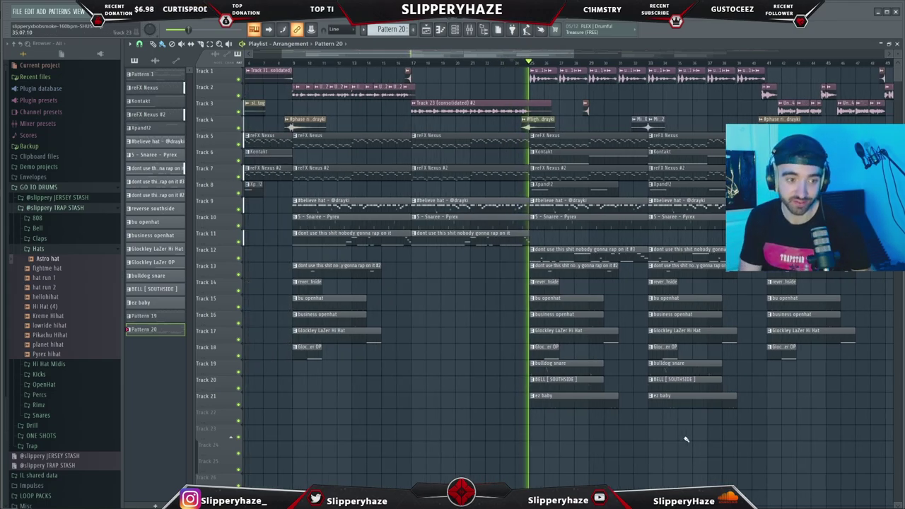
scroll(705, 449, "down", 1)
scroll(704, 448, "down", 2)
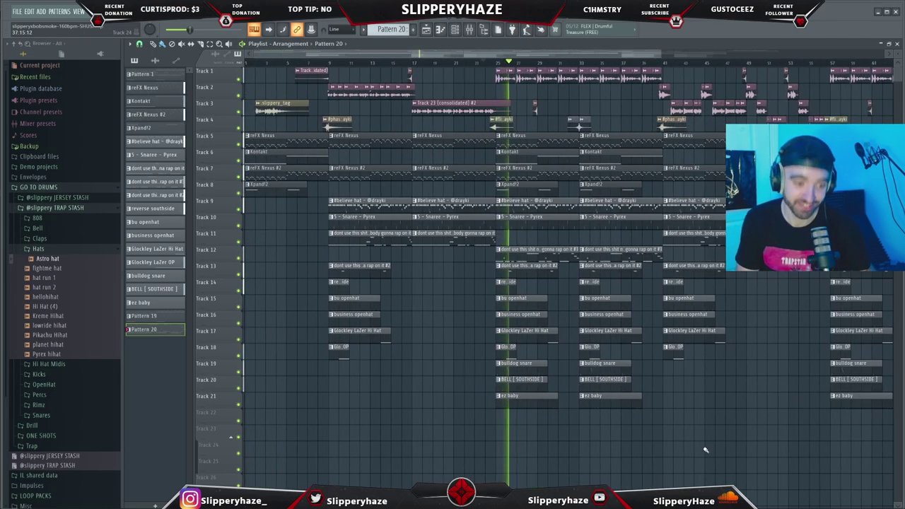
scroll(704, 448, "down", 2)
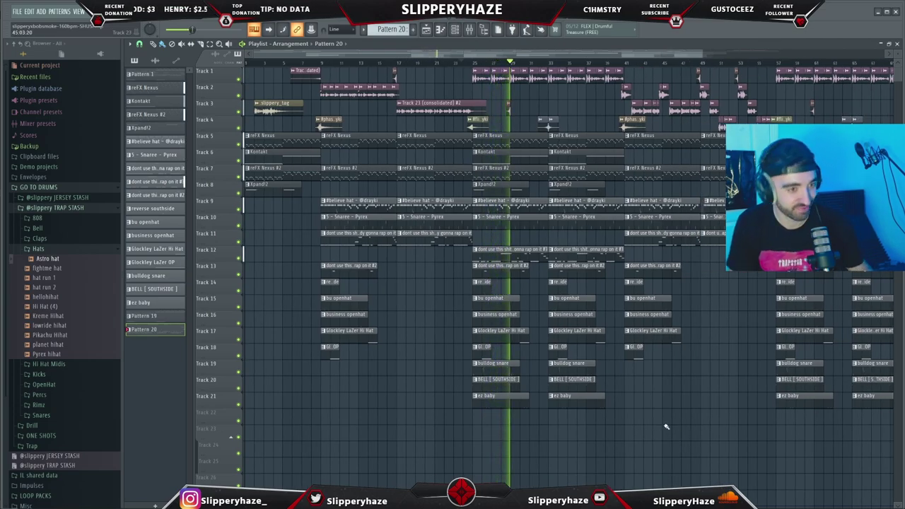
scroll(666, 426, "down", 1)
scroll(658, 424, "down", 1)
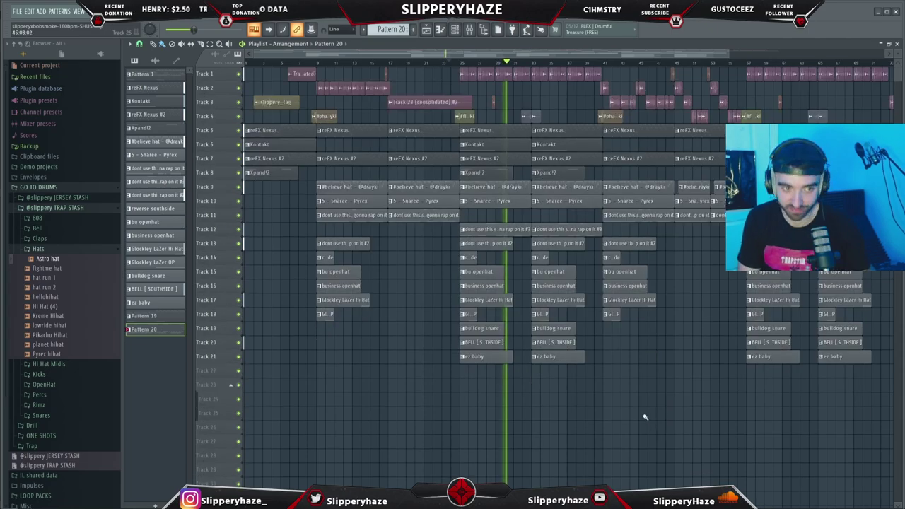
scroll(629, 409, "up", 1)
scroll(544, 283, "up", 3)
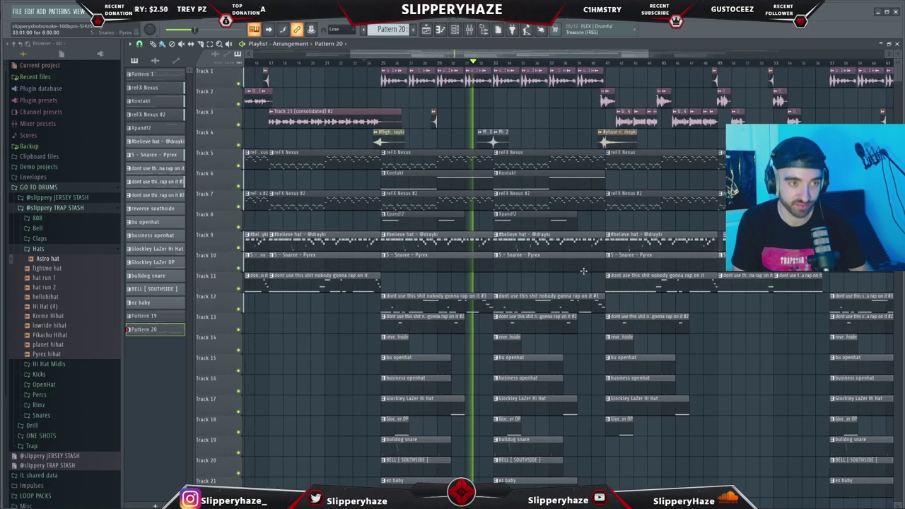
scroll(677, 434, "down", 3)
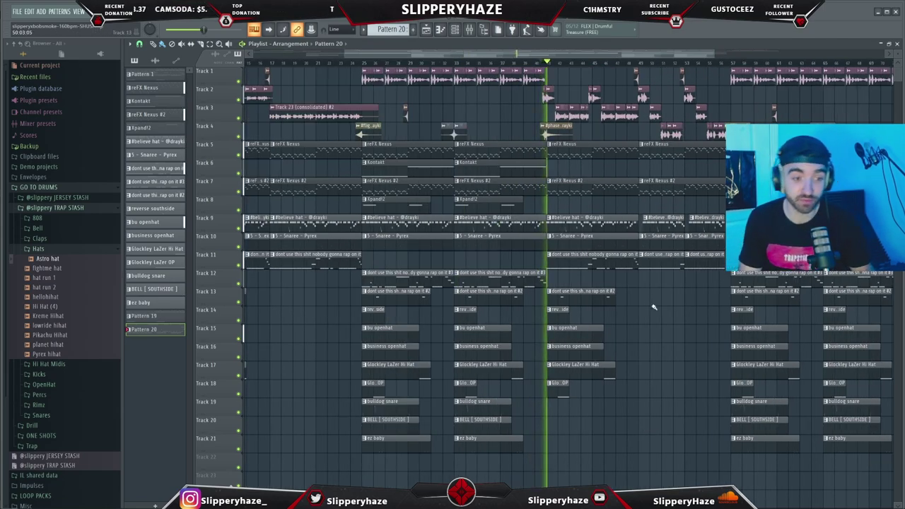
scroll(668, 313, "up", 2)
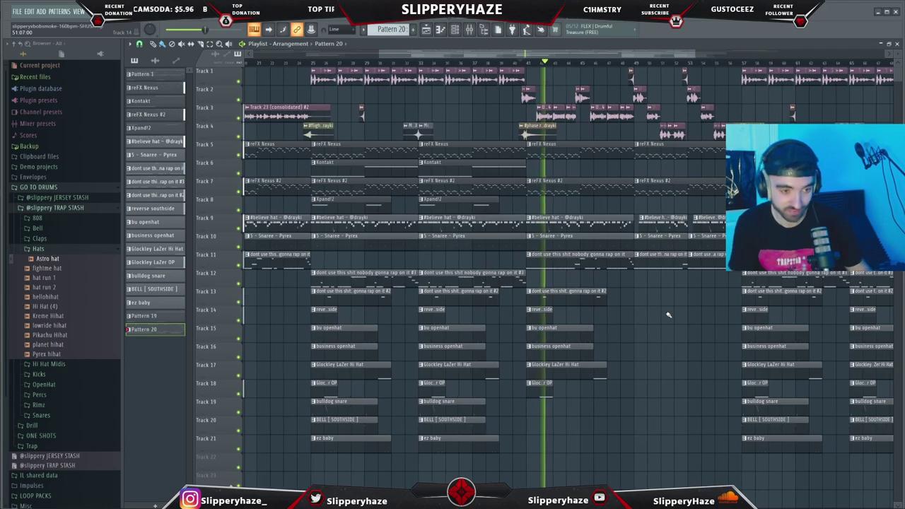
scroll(680, 313, "up", 1)
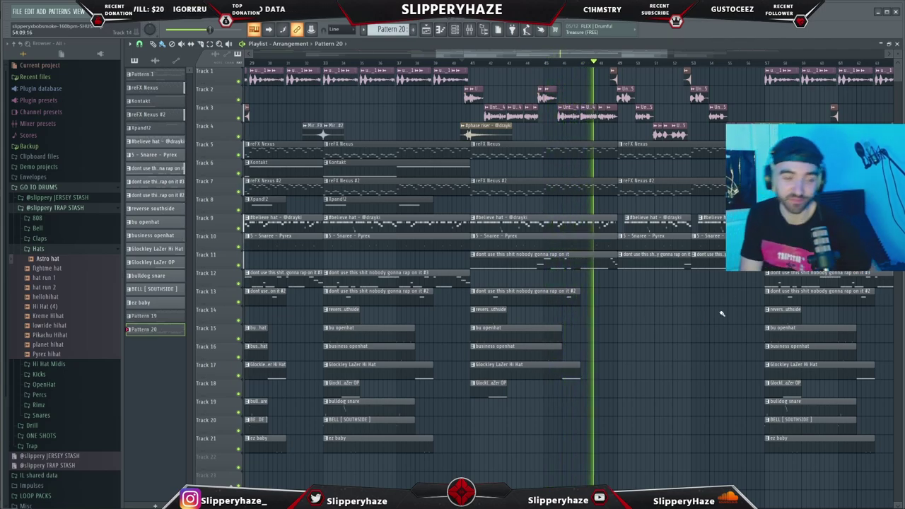
scroll(724, 313, "down", 3)
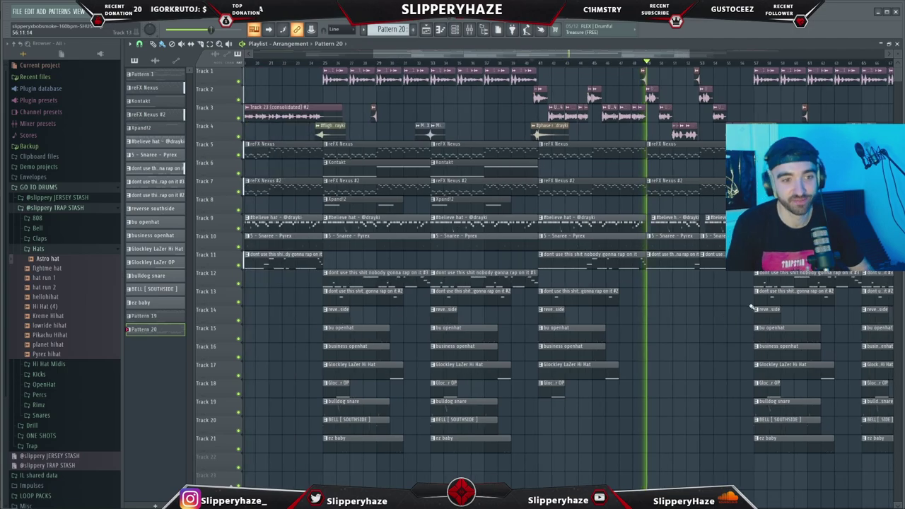
scroll(738, 311, "down", 4)
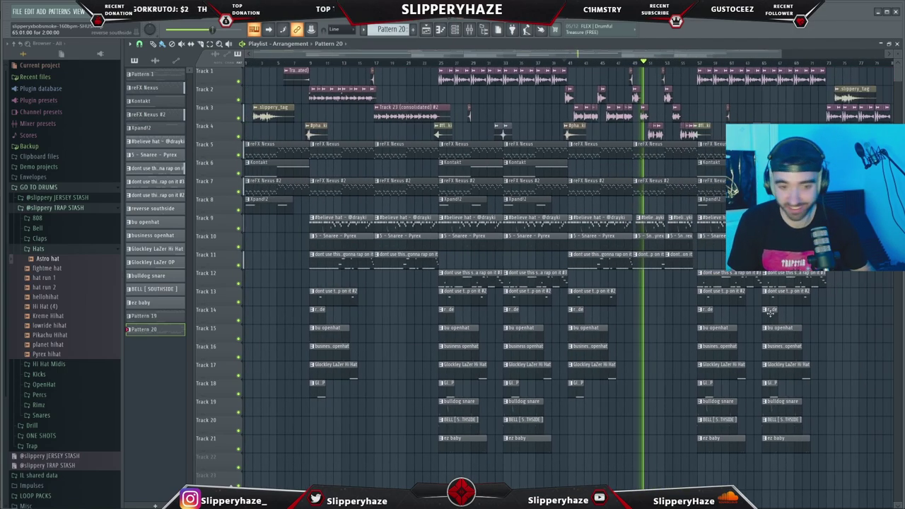
scroll(707, 296, "up", 4)
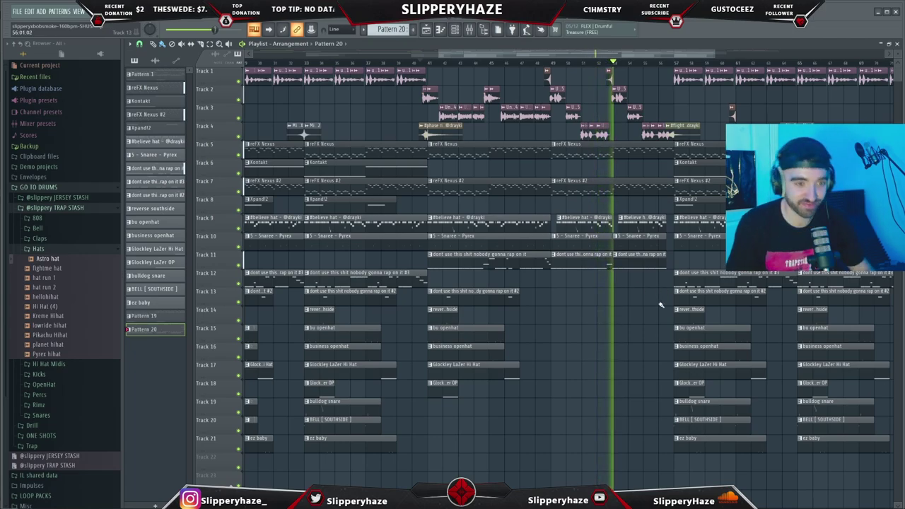
scroll(720, 313, "down", 4)
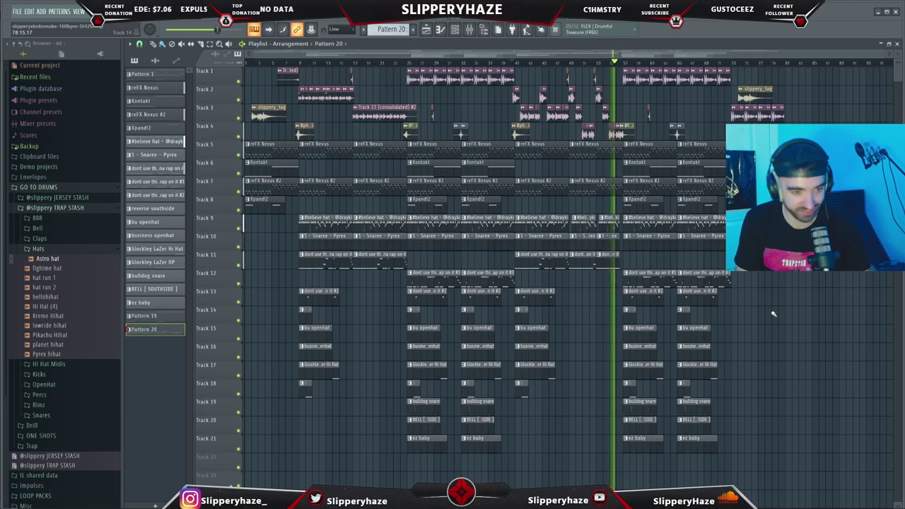
scroll(772, 313, "up", 2)
scroll(707, 289, "up", 1)
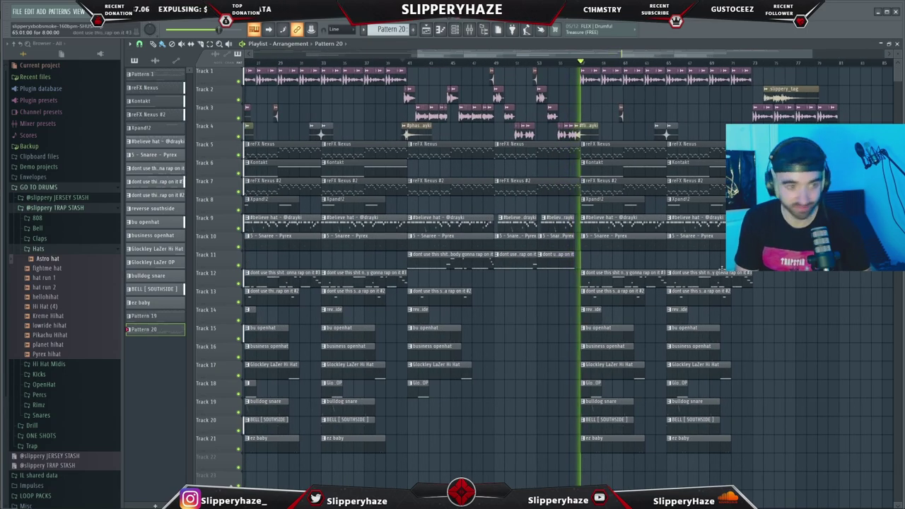